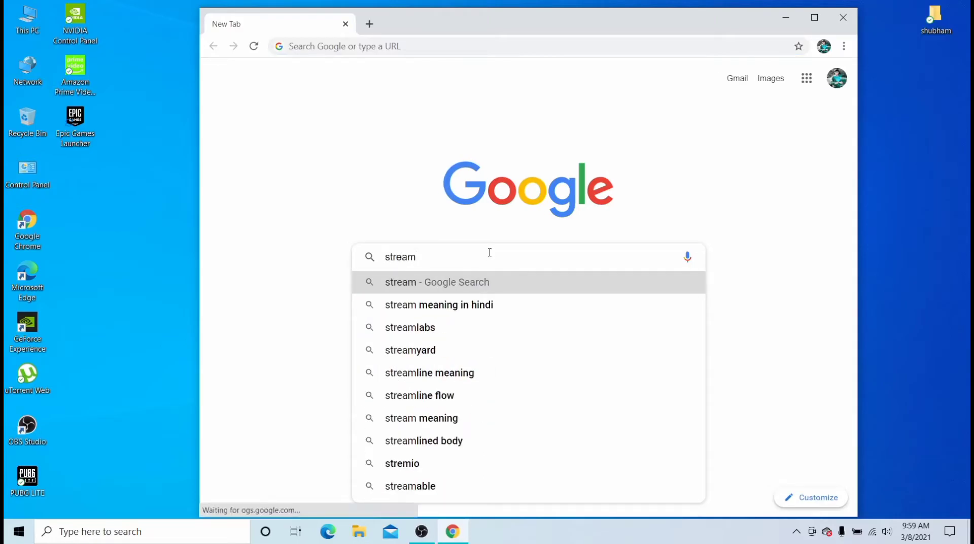
- Run a Google search for 'steam download' using the search suggestion
{"action": "type", "text": "dow"}
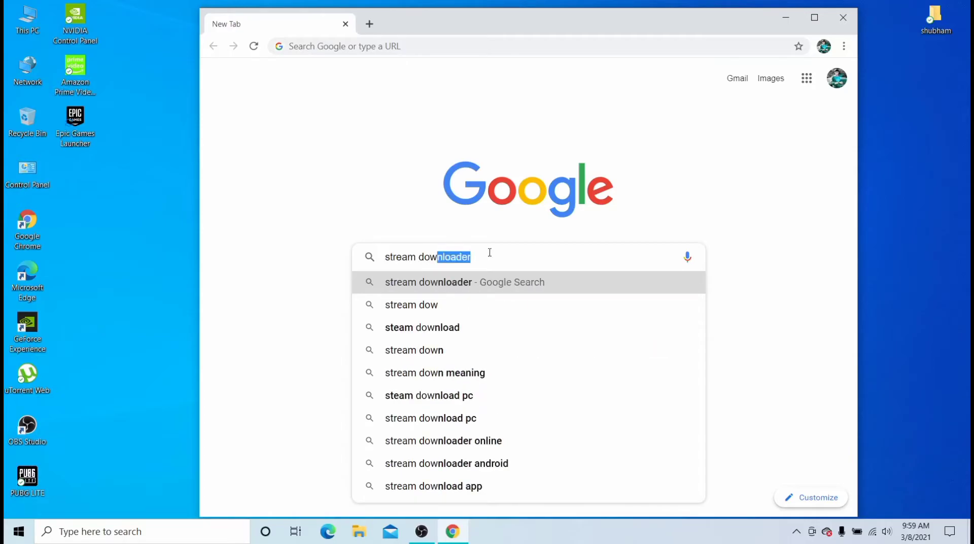
{"action": "left_click", "coordinate": [449, 329]}
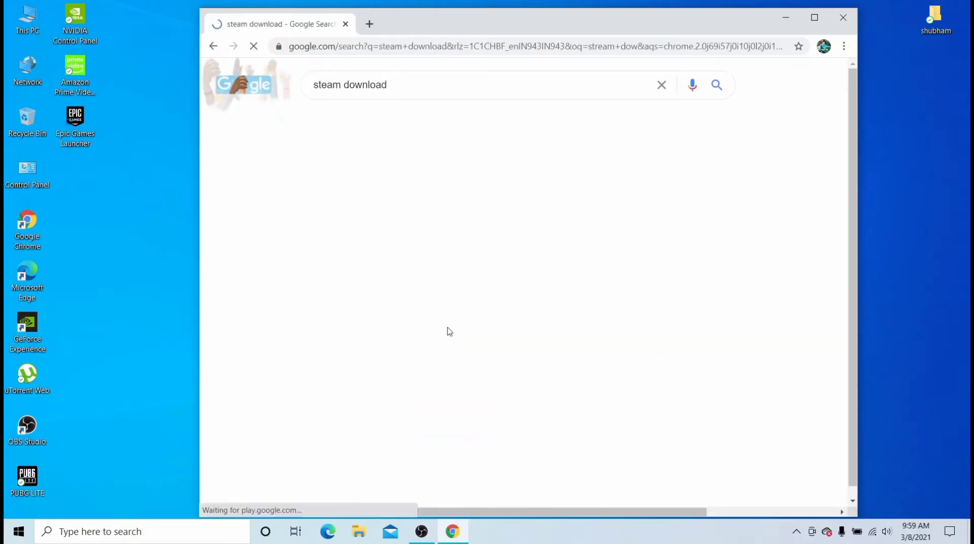
- Download SteamSetup.exe from the official Steam website, then close Chrome
{"action": "left_click", "coordinate": [485, 190]}
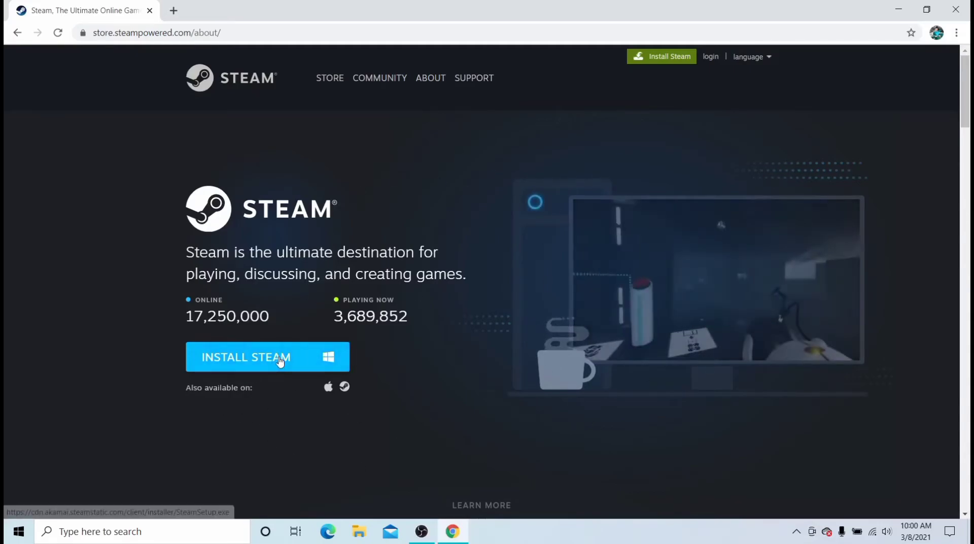
{"action": "left_click", "coordinate": [280, 361]}
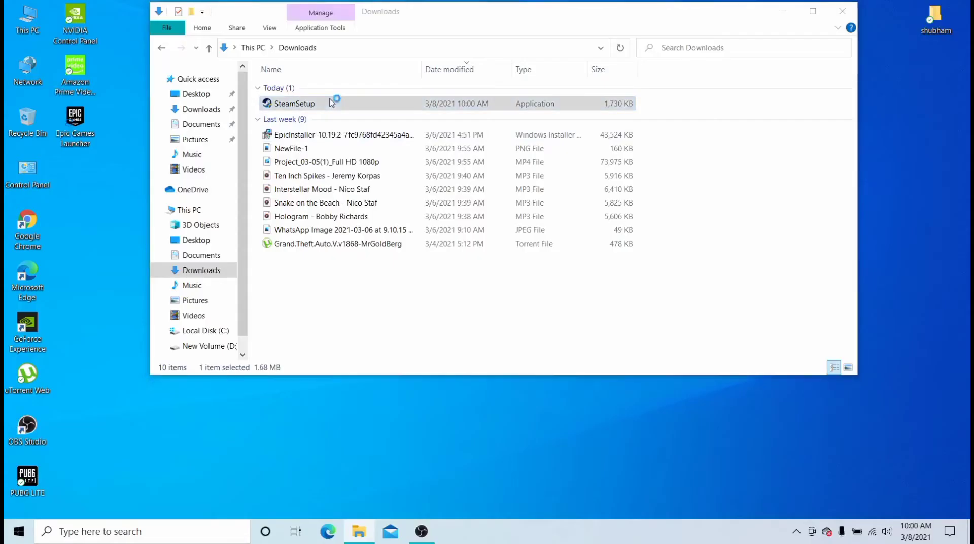
{"action": "left_click", "coordinate": [783, 12]}
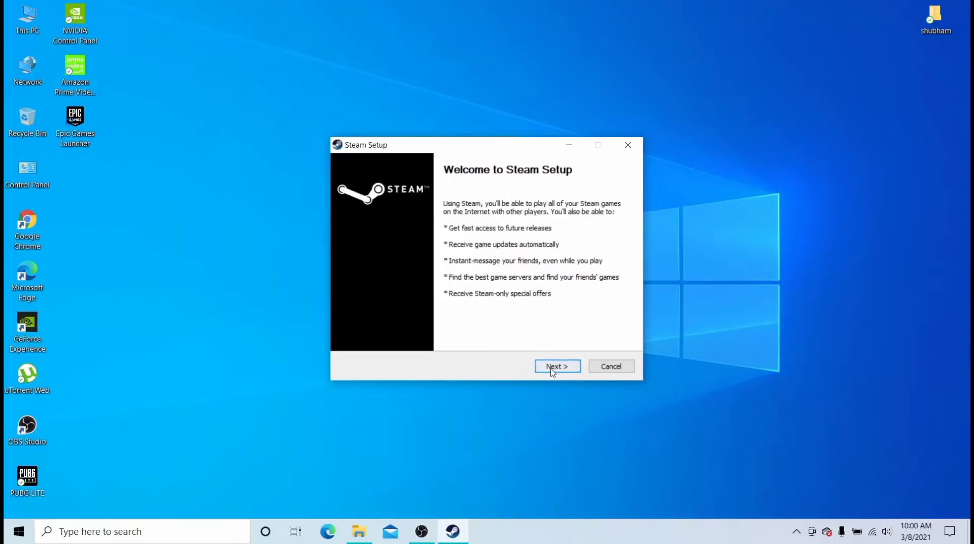
- Advance Steam Setup past the welcome page, keeping English as the language
{"action": "left_click", "coordinate": [556, 366]}
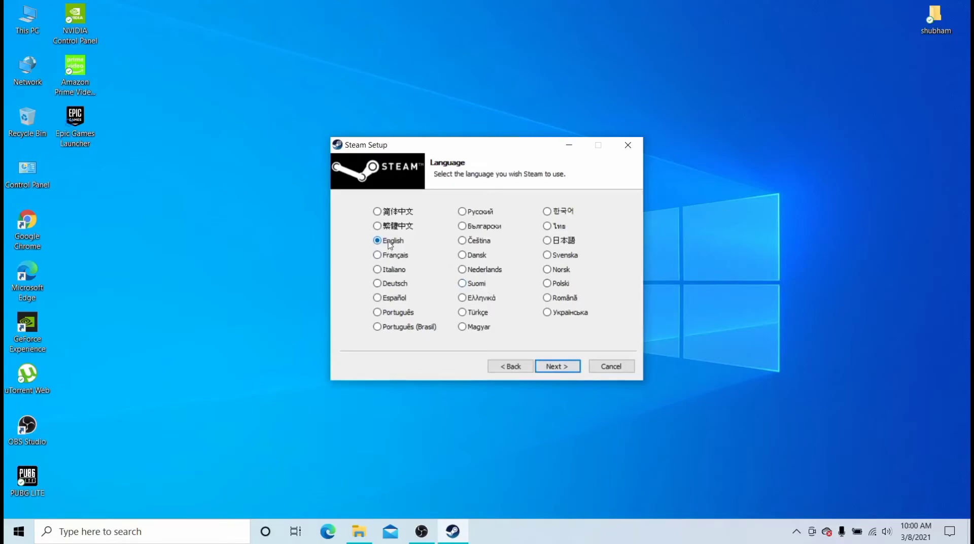
{"action": "left_click", "coordinate": [567, 364]}
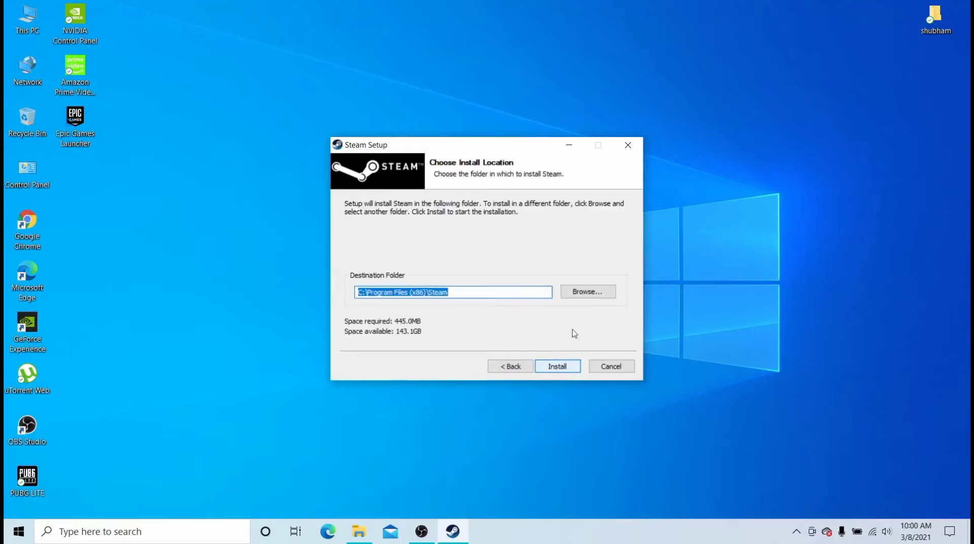
- Set the install folder to D:\stream on New Volume (D:) and start installing
{"action": "left_click", "coordinate": [594, 292]}
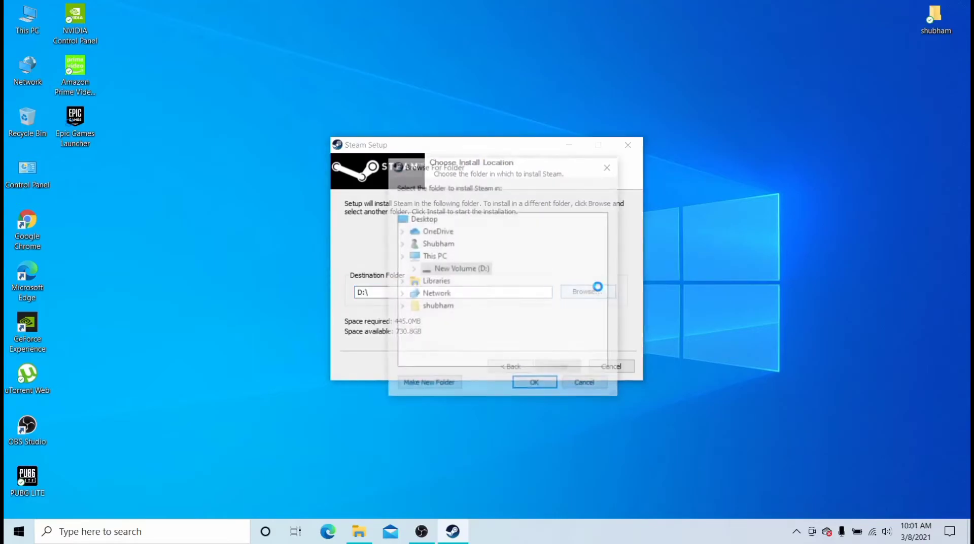
{"action": "left_click_drag", "start_coordinate": [610, 279], "coordinate": [591, 341]}
{"action": "double_click", "coordinate": [483, 319]}
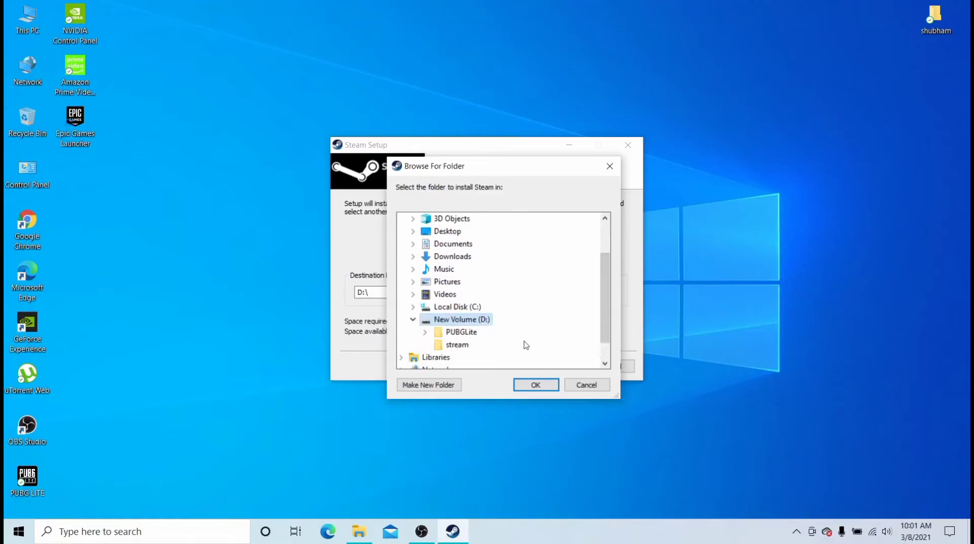
{"action": "left_click", "coordinate": [458, 345]}
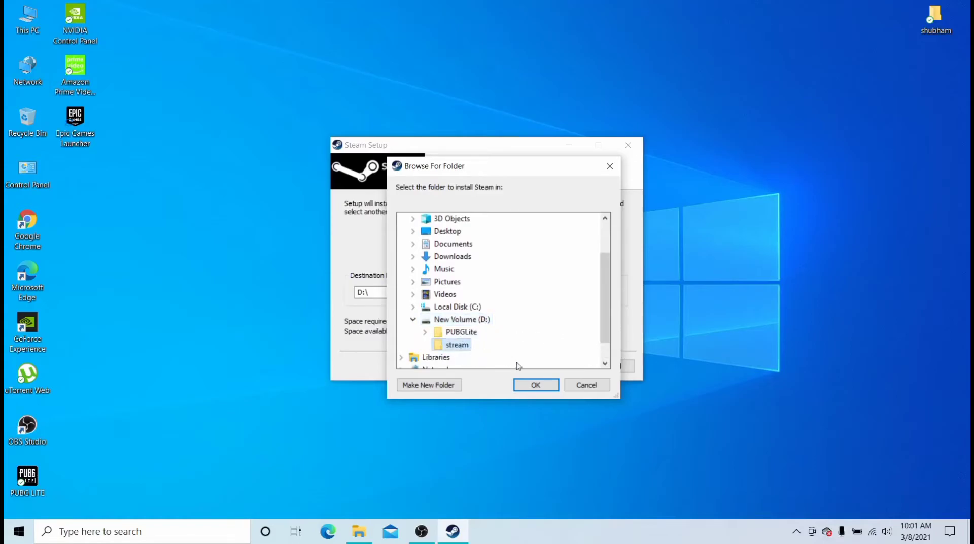
{"action": "left_click", "coordinate": [533, 384]}
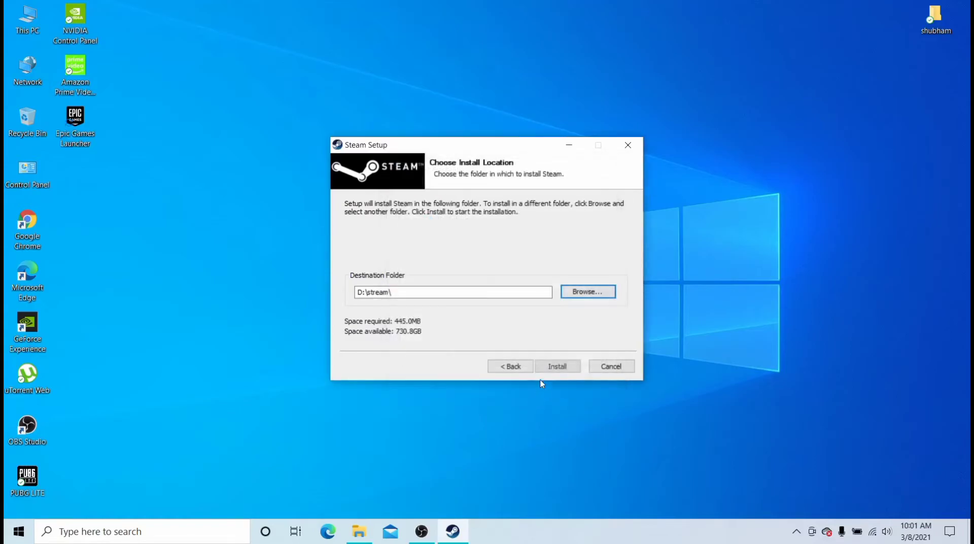
{"action": "left_click", "coordinate": [574, 367]}
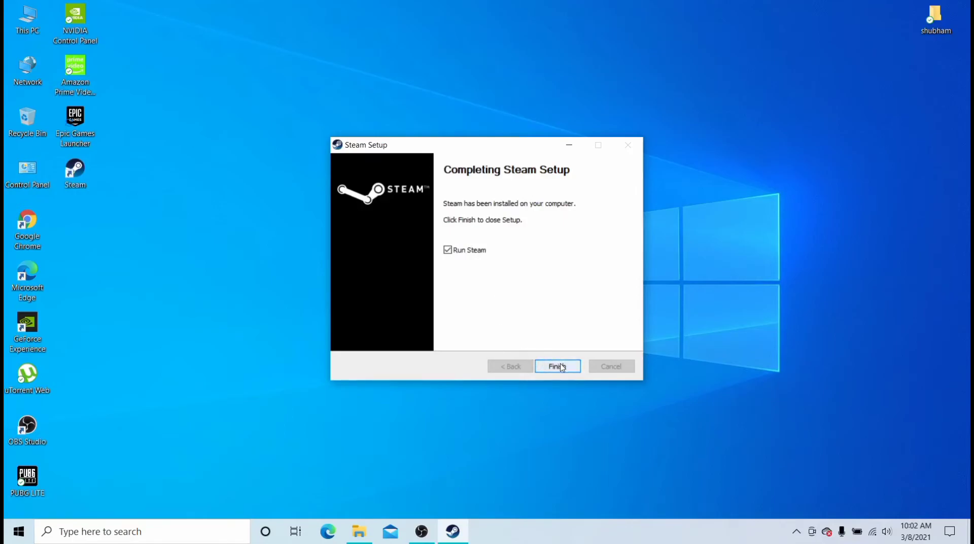
- Finish setup with Run Steam checked so Steam updates and launches
{"action": "left_click", "coordinate": [558, 366]}
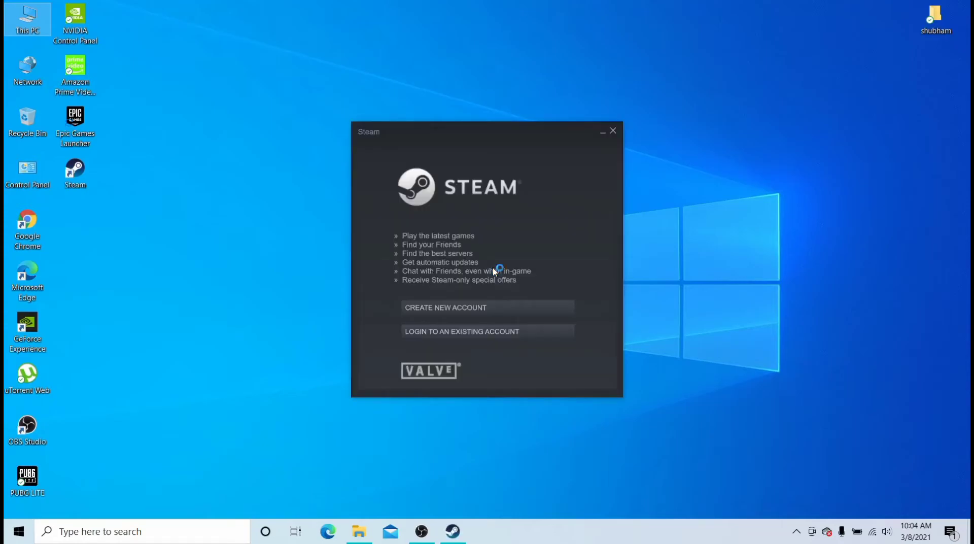
- Start a new Steam account and enter and confirm the e-mail address
{"action": "left_click", "coordinate": [494, 307]}
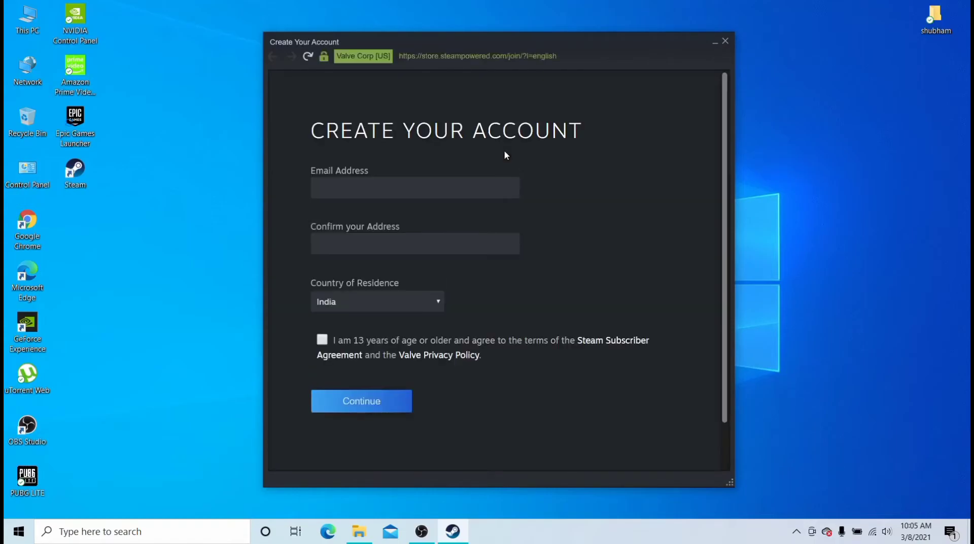
{"action": "left_click", "coordinate": [507, 183]}
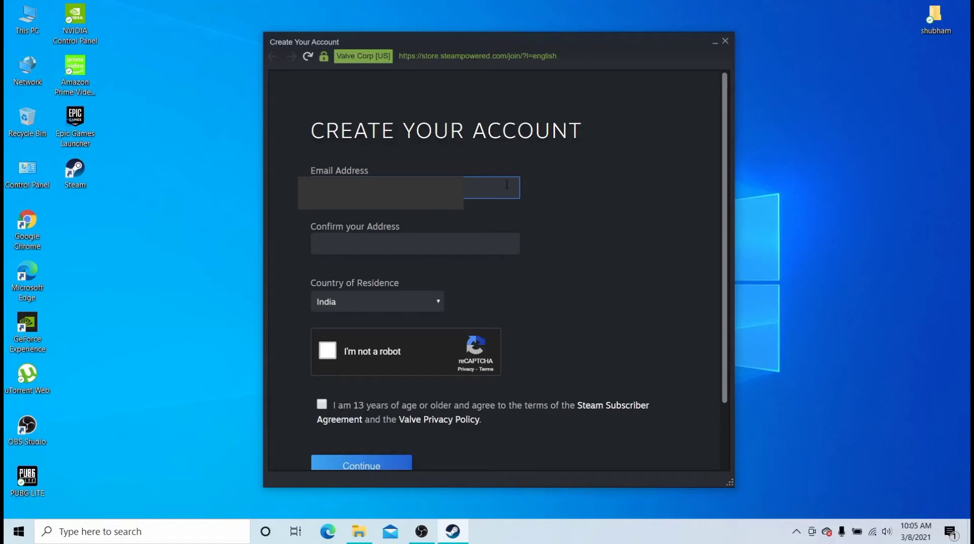
{"action": "left_click", "coordinate": [480, 252]}
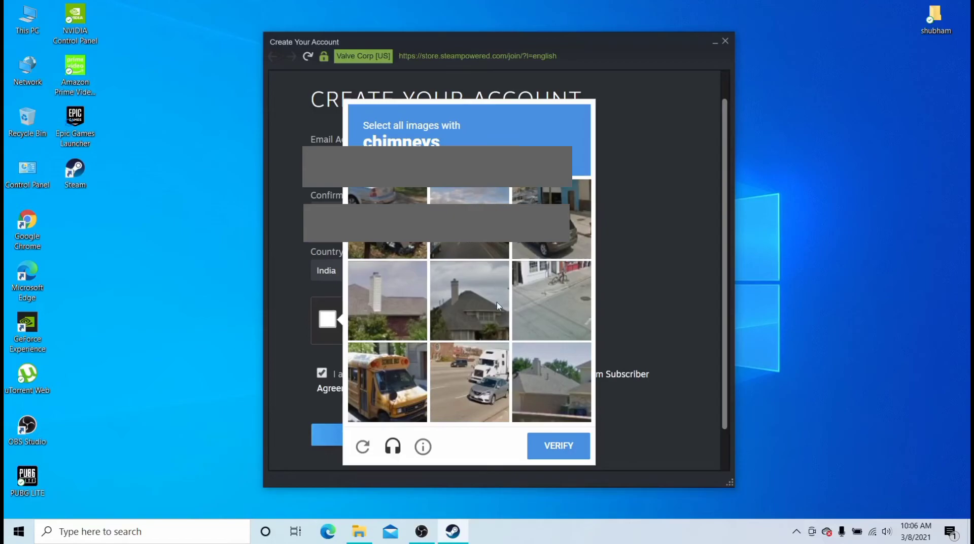
- Solve the chimney-picture reCAPTCHA and submit the sign-up form
{"action": "left_click", "coordinate": [410, 287]}
{"action": "left_click", "coordinate": [473, 300]}
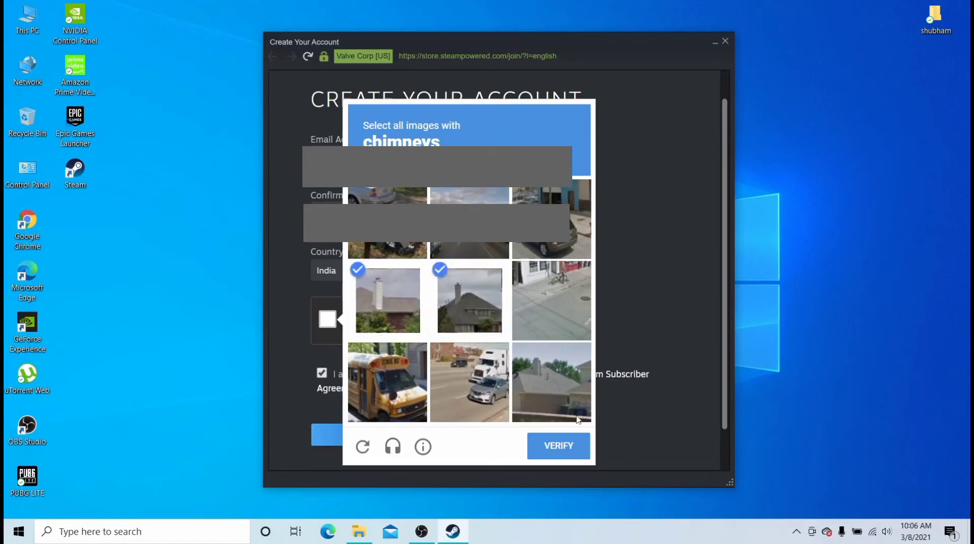
{"action": "left_click", "coordinate": [560, 388]}
{"action": "left_click", "coordinate": [562, 445]}
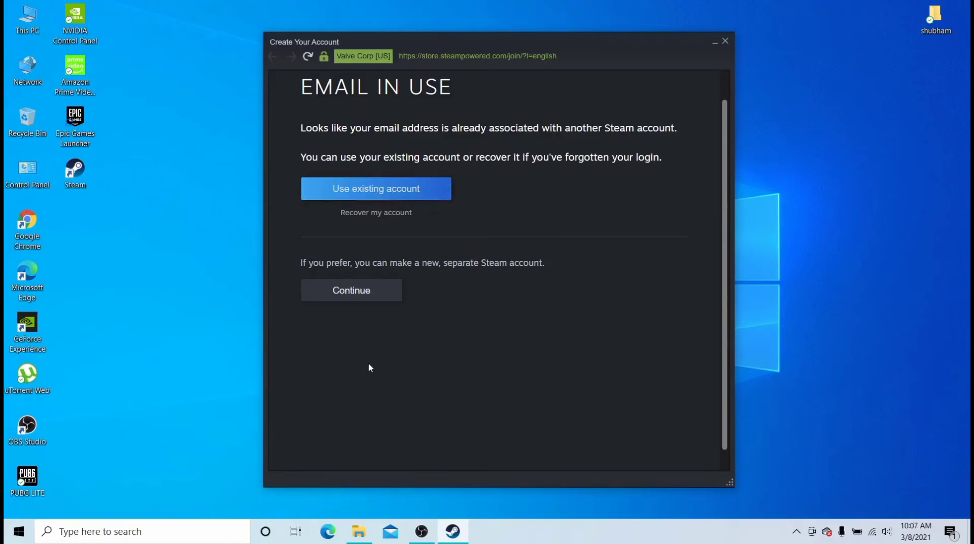
- Create a separate Steam account with a chosen account name and password, then continue to sign-in
{"action": "left_click", "coordinate": [372, 302]}
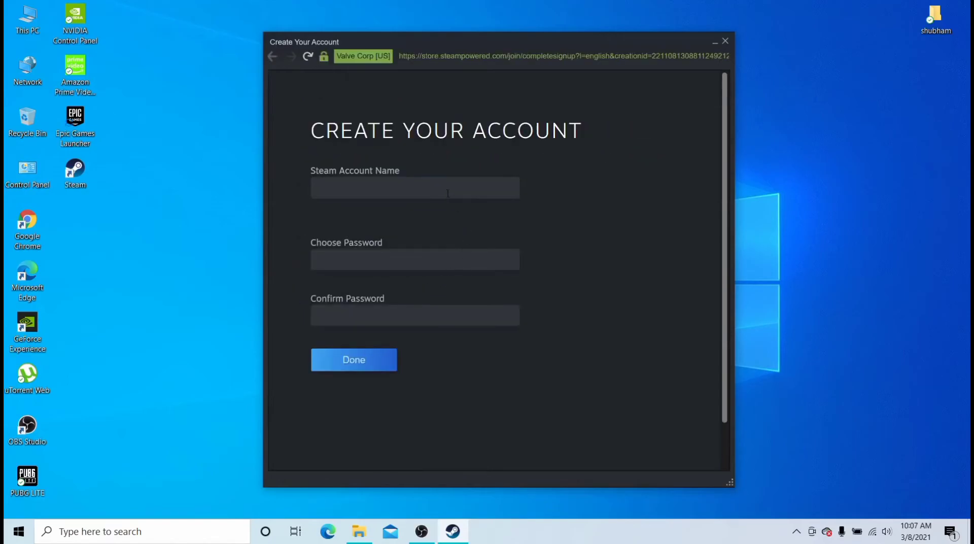
{"action": "left_click", "coordinate": [436, 189]}
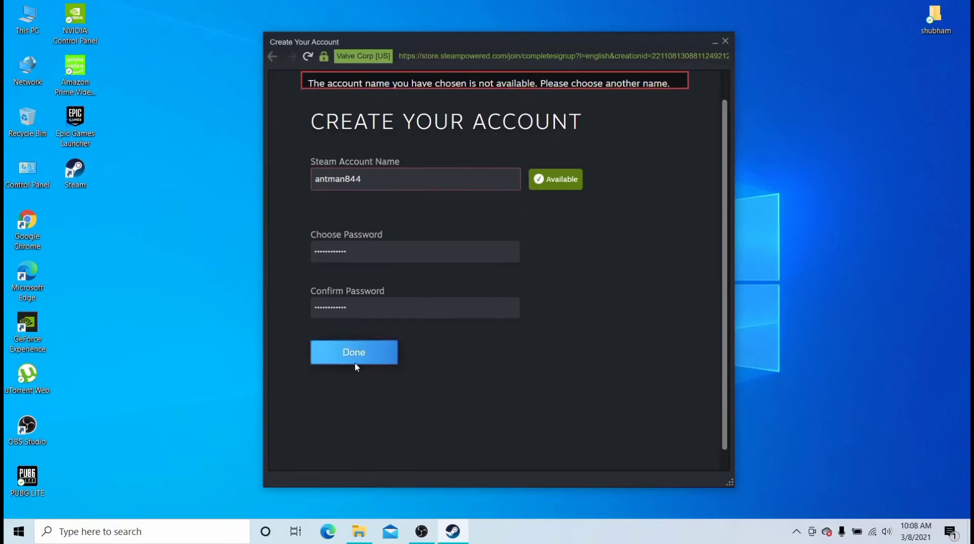
{"action": "left_click", "coordinate": [354, 361]}
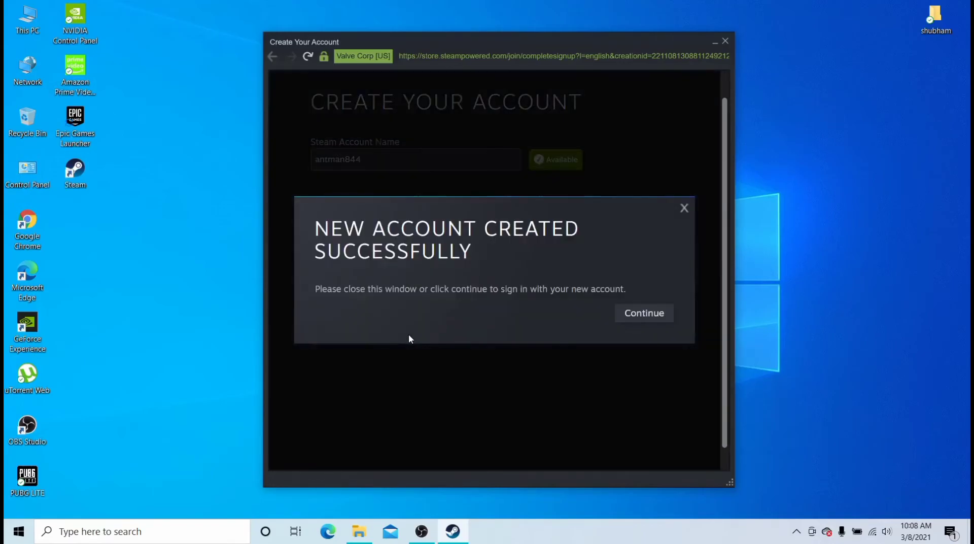
{"action": "left_click", "coordinate": [648, 311]}
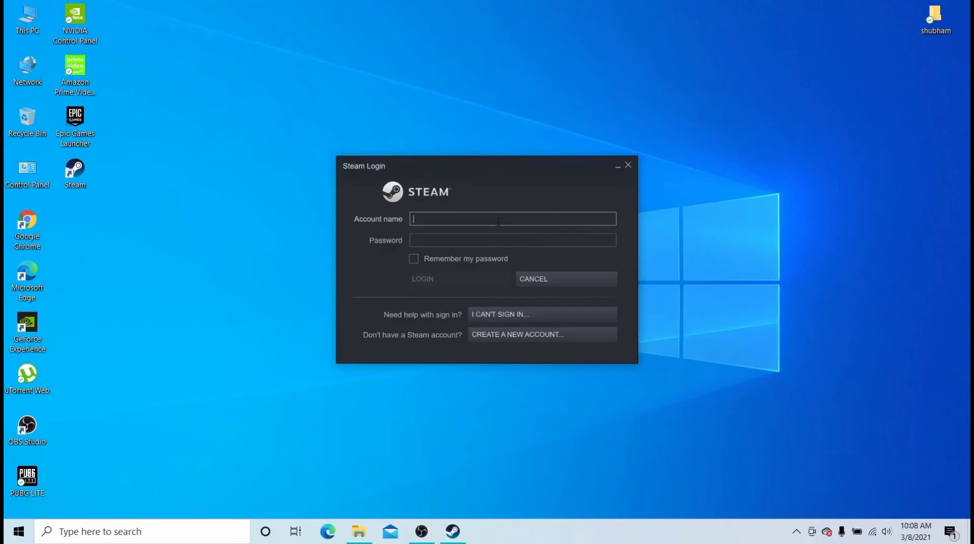
- Log in to Steam with the new account's name and password
{"action": "type", "text": "antman844"}
{"action": "left_click", "coordinate": [535, 238]}
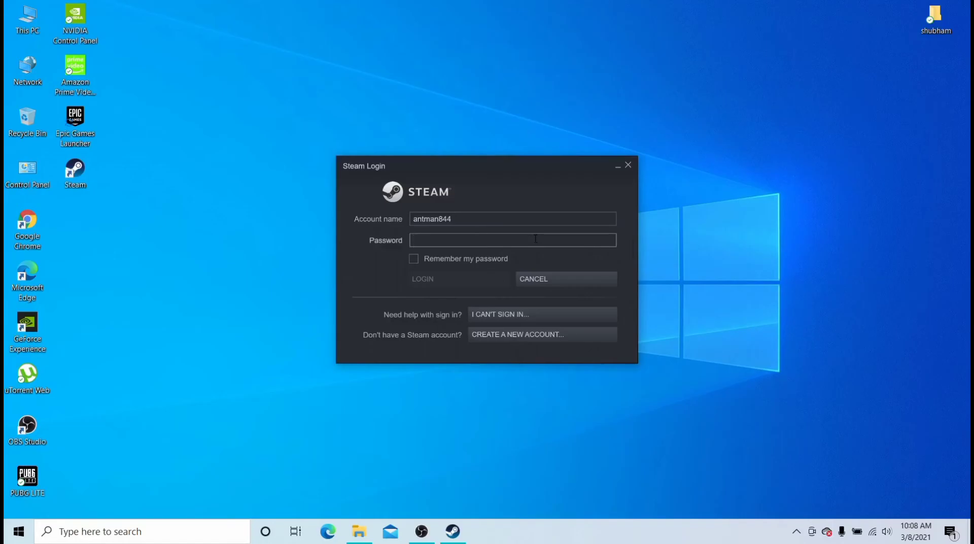
{"action": "type", "text": "**********"}
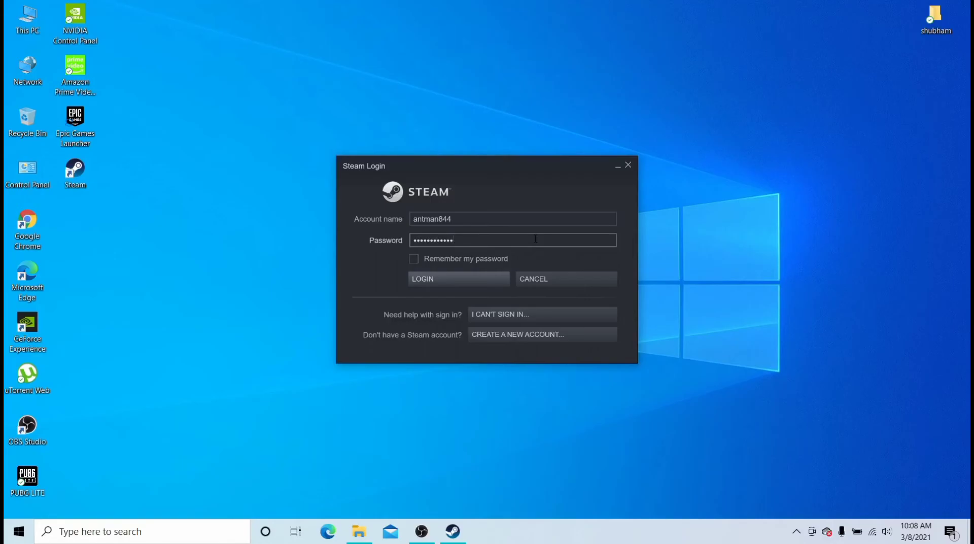
{"action": "key", "text": "Return"}
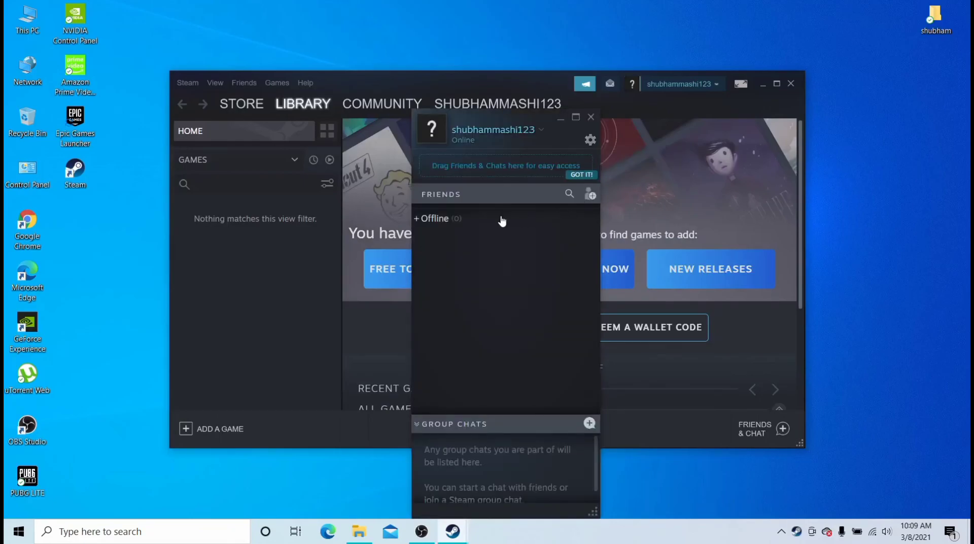
- Close the Friends list window to reveal the empty Library with 0 games
{"action": "left_click", "coordinate": [591, 116]}
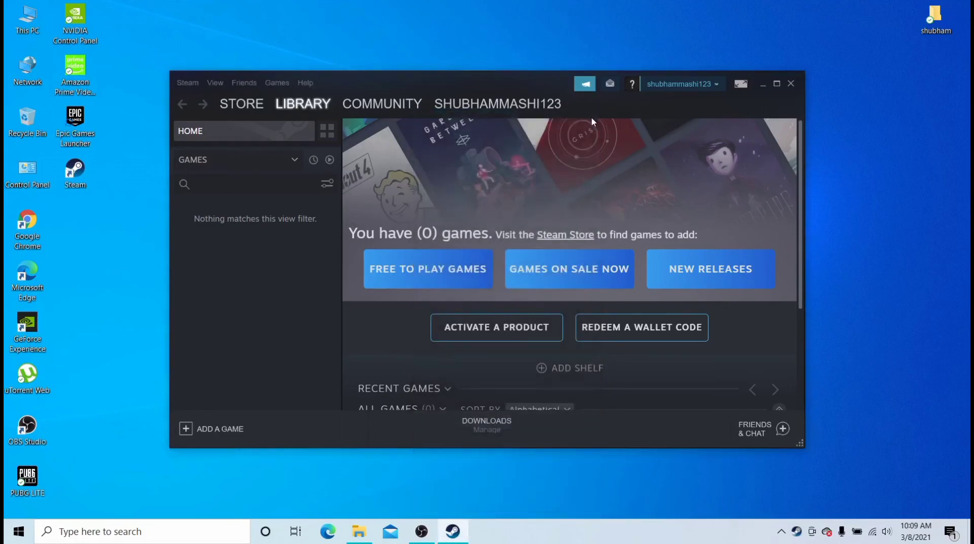